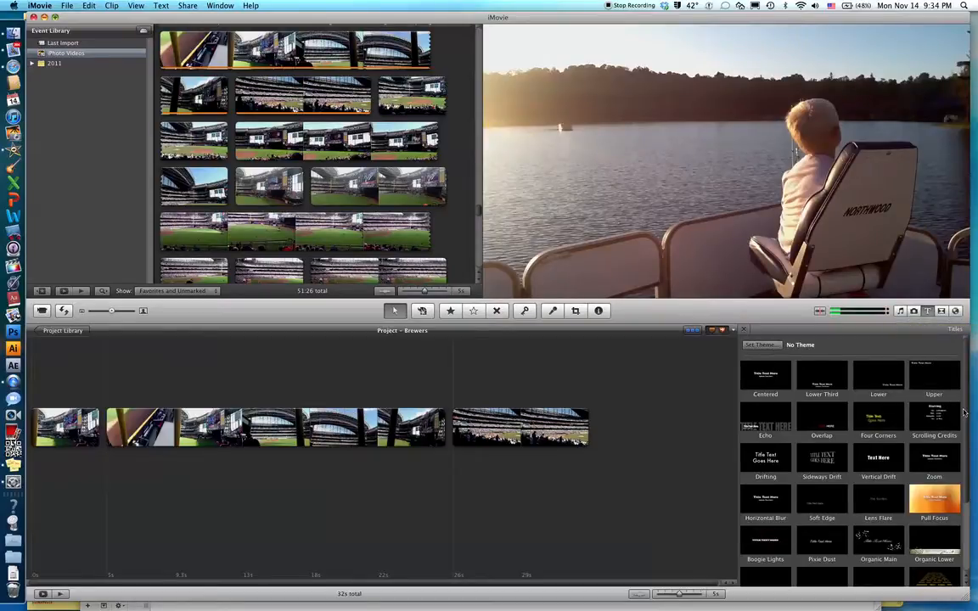
- Add an Echo title at the very start of the project on the Underwater background
scroll(964, 413, down, 5)
scroll(965, 406, up, 5)
drag(769, 424, 30, 432)
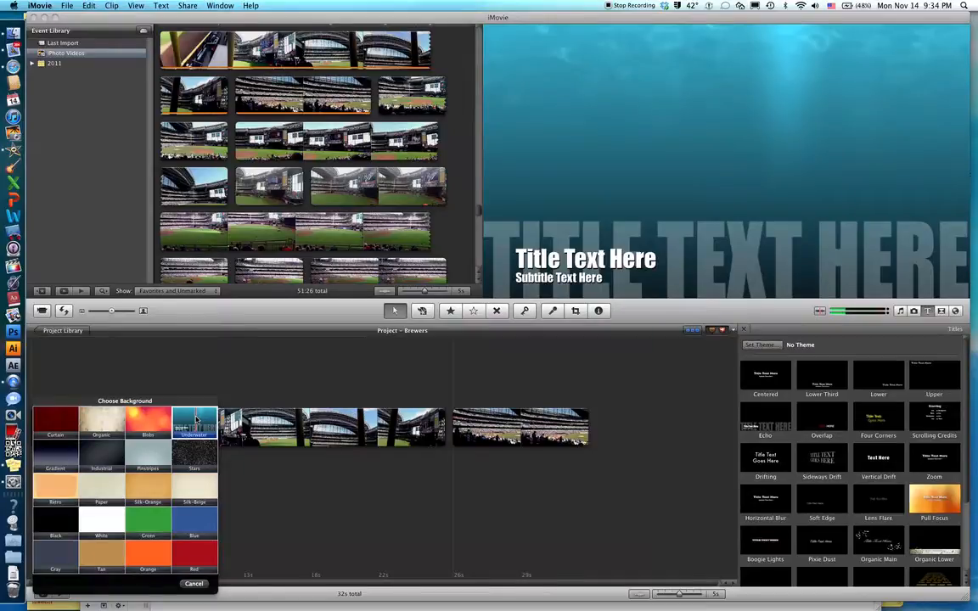
click(196, 418)
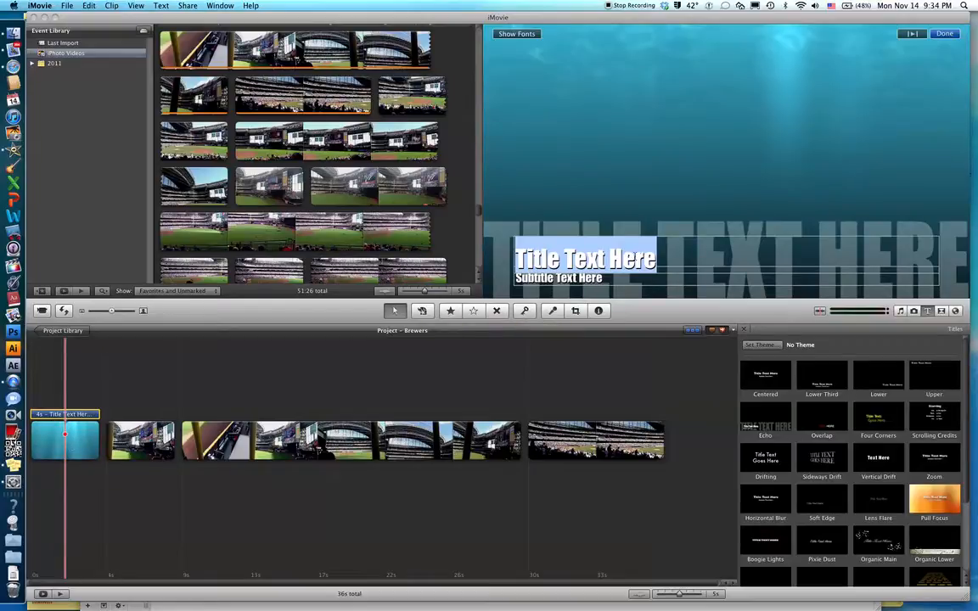
- Set the Echo title's main text to "Testing" and its subtitle to "IMP"
text(Testing)
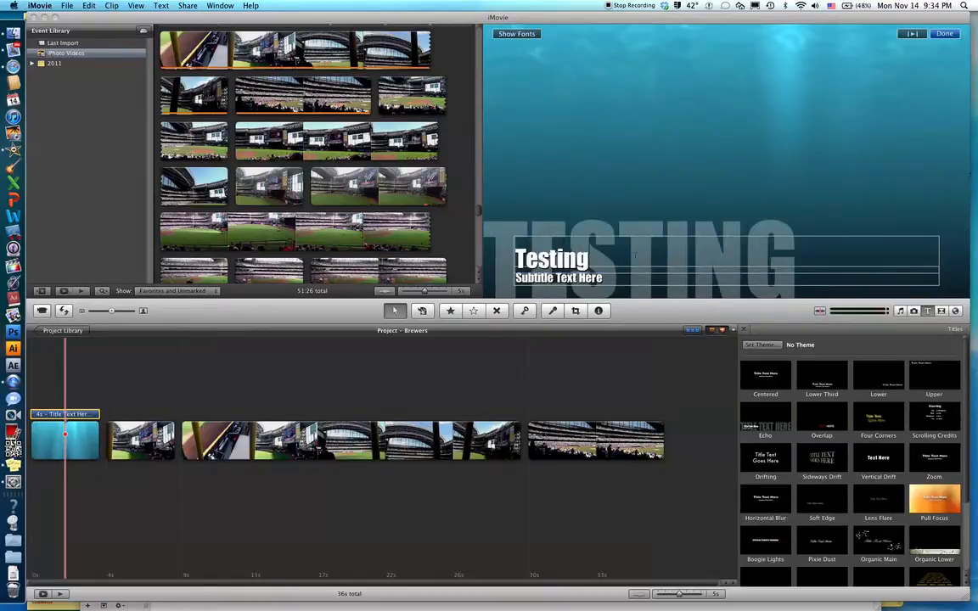
key(Tab)
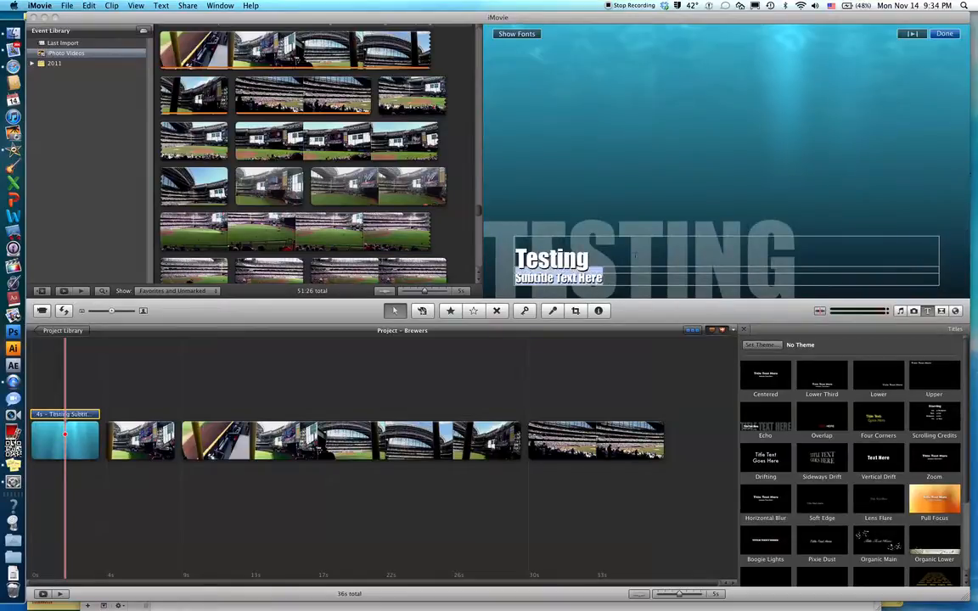
text(IMP)
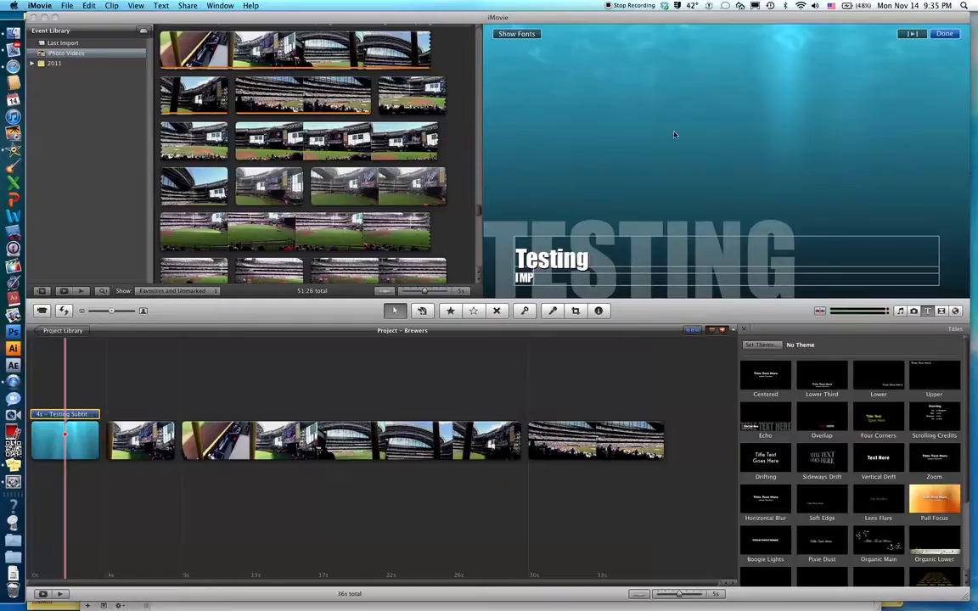
- Format the Testing title in Chalkboard, red, size 5, and finish editing the title
click(530, 34)
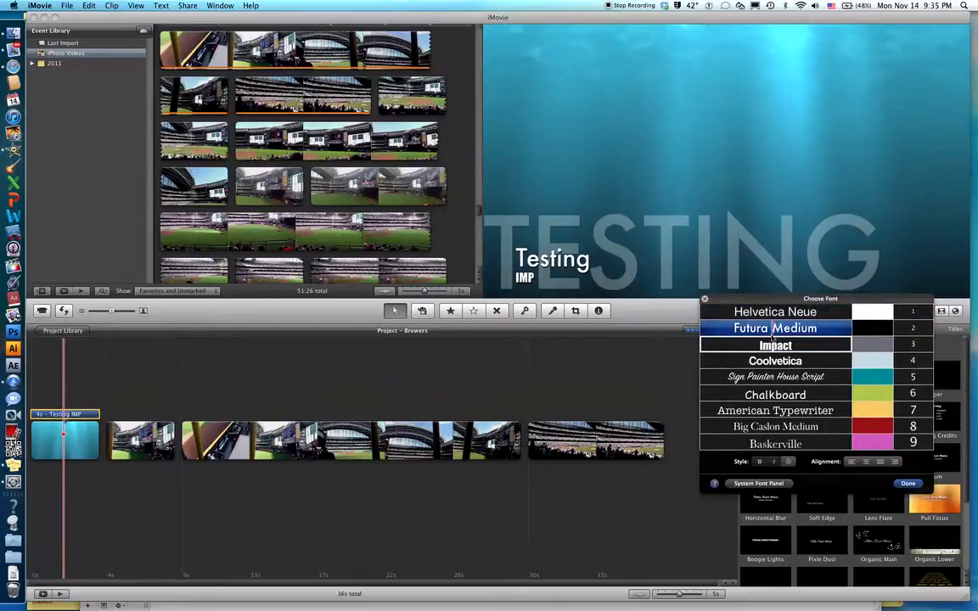
click(764, 396)
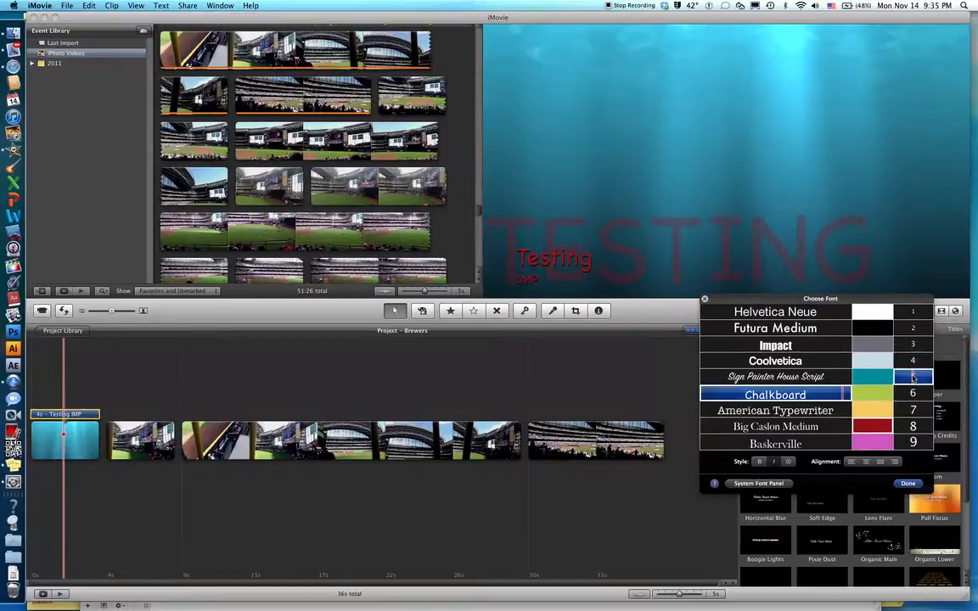
click(914, 380)
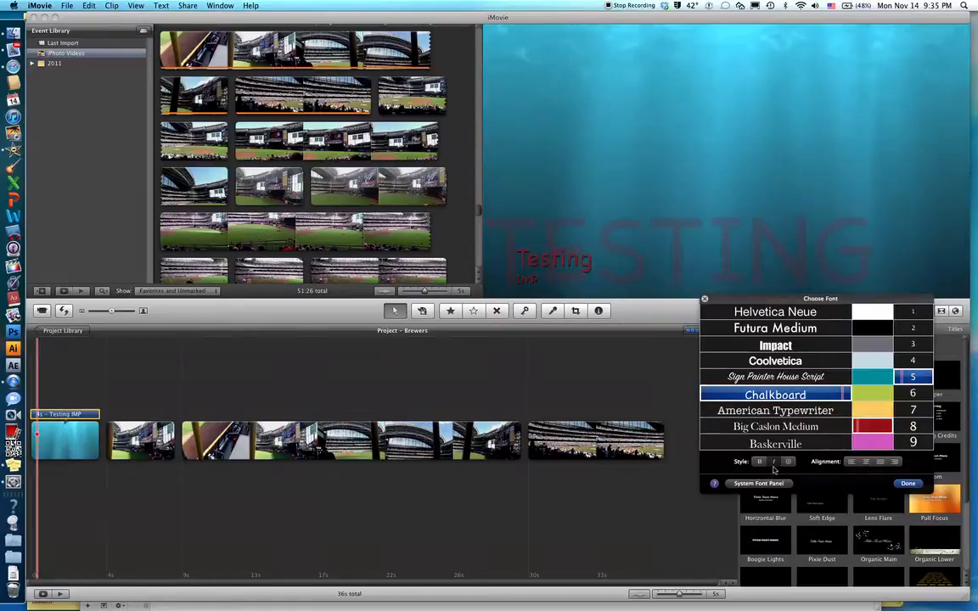
click(908, 484)
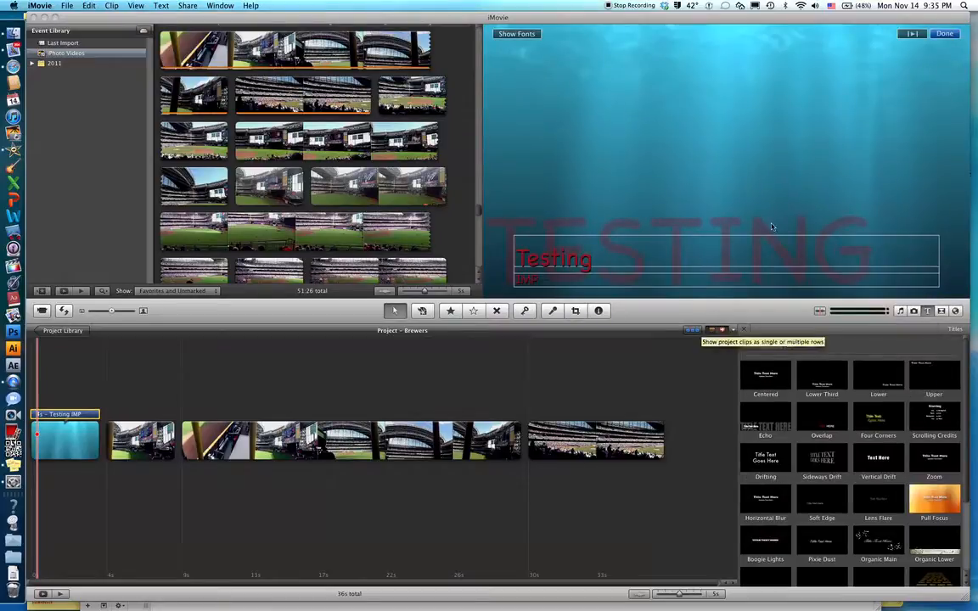
click(949, 35)
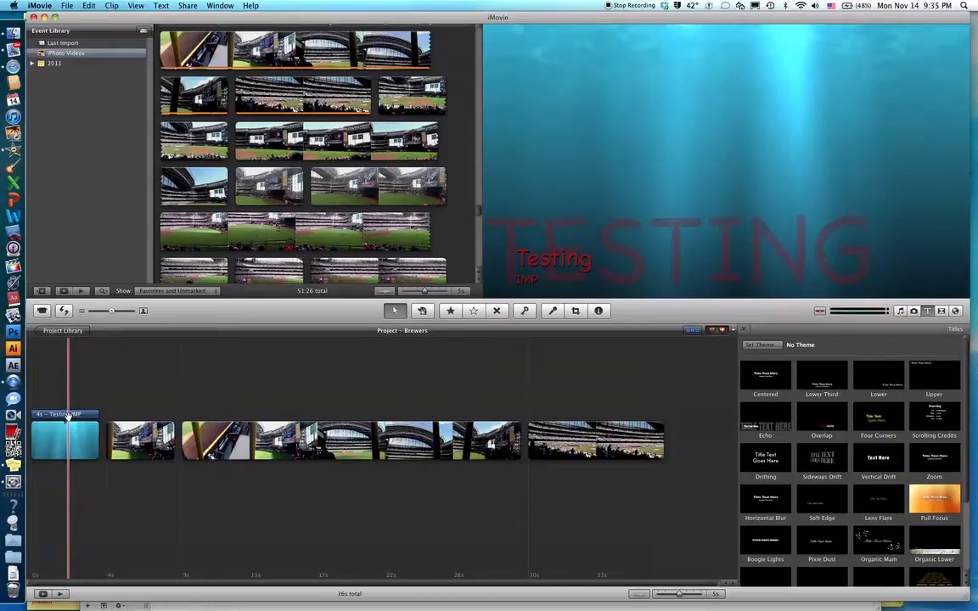
- Set the Testing title's duration to 8 seconds
double_click(64, 415)
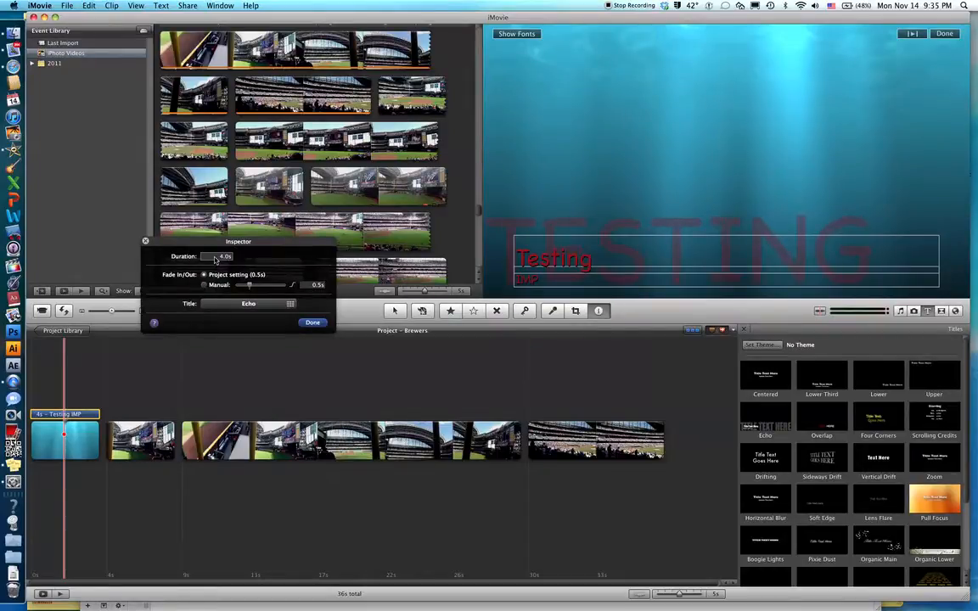
drag(215, 259, 253, 258)
text(8)
click(307, 323)
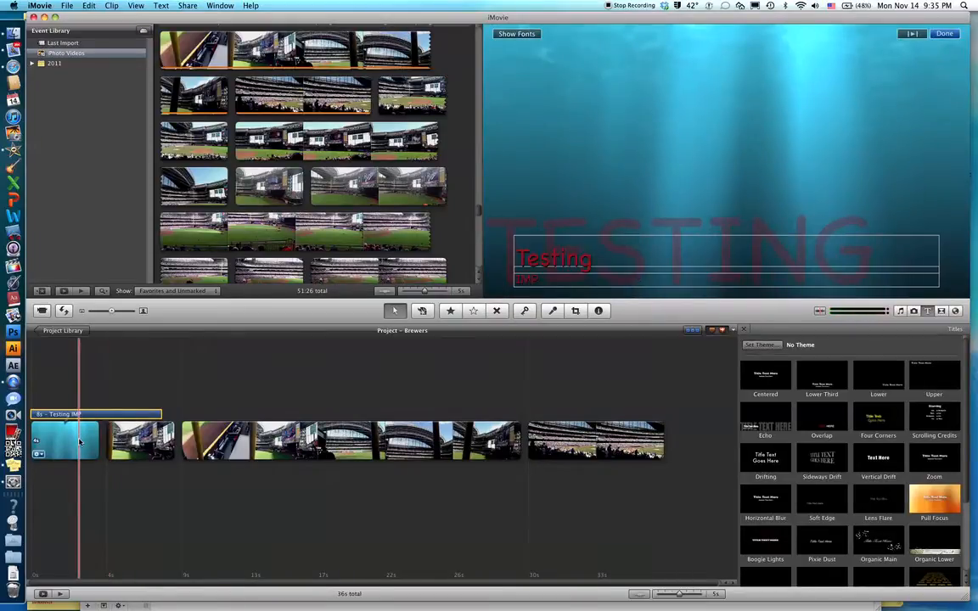
- Set the duration of the Underwater background clip to 8 seconds
click(79, 441)
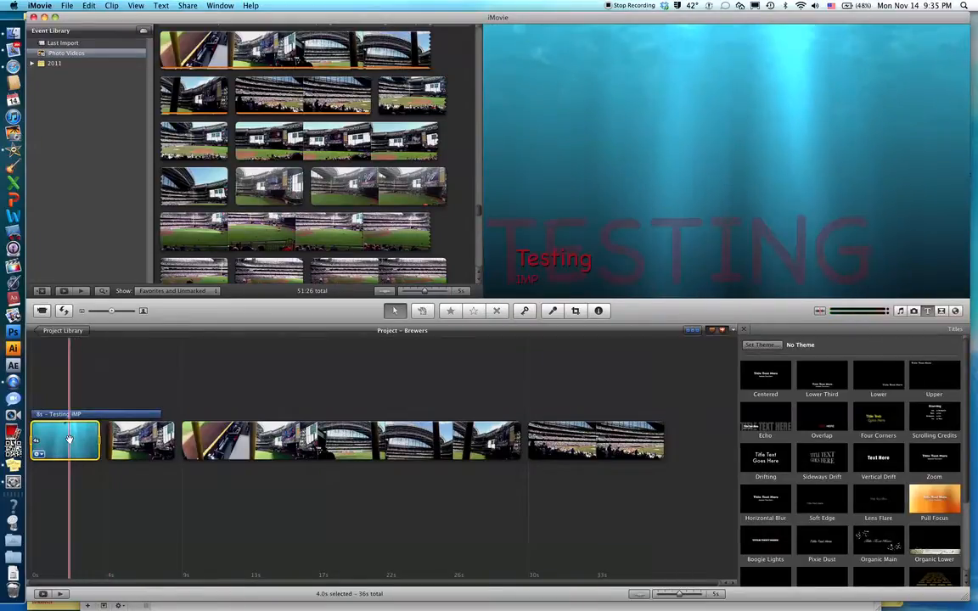
double_click(69, 439)
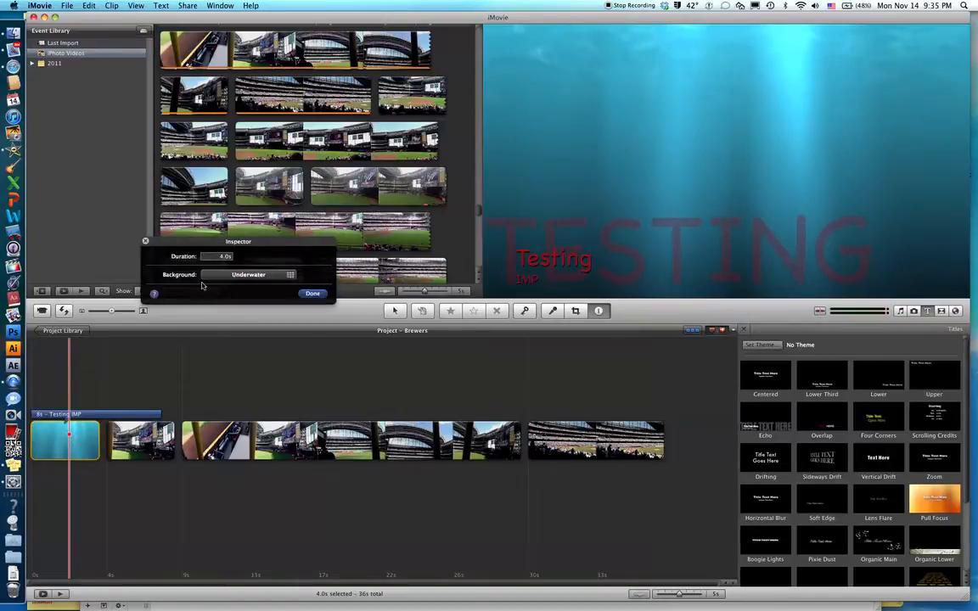
drag(219, 258, 246, 262)
text(8)
key(Return)
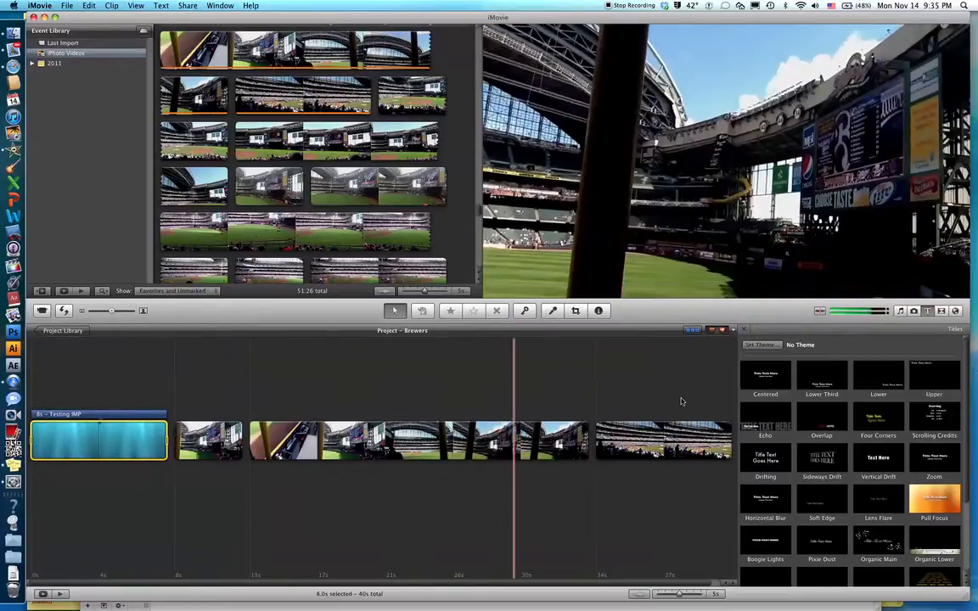
- Add a Drifting title over the whole long stadium clip in the middle of the project
click(773, 462)
drag(773, 462, 400, 447)
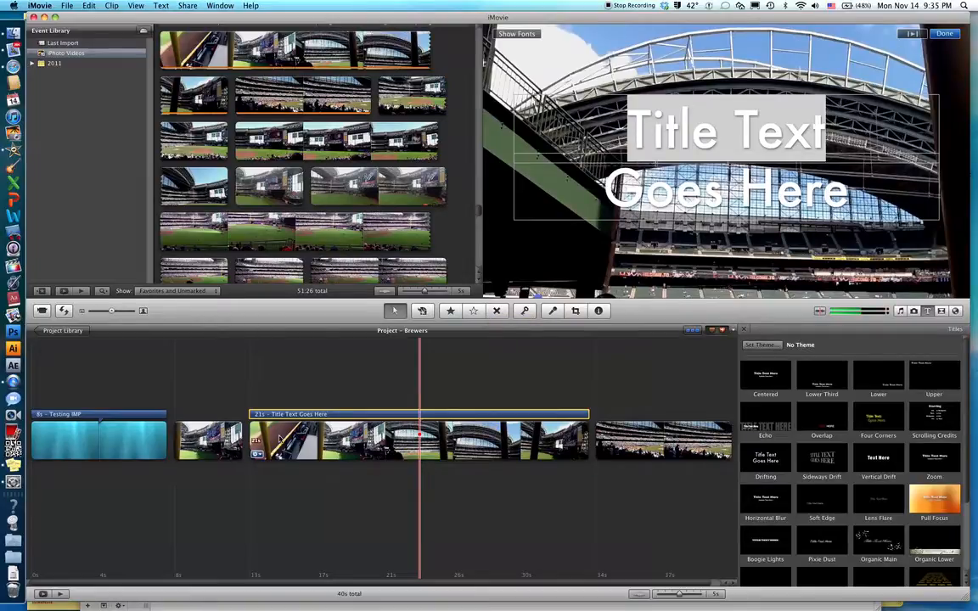
click(280, 439)
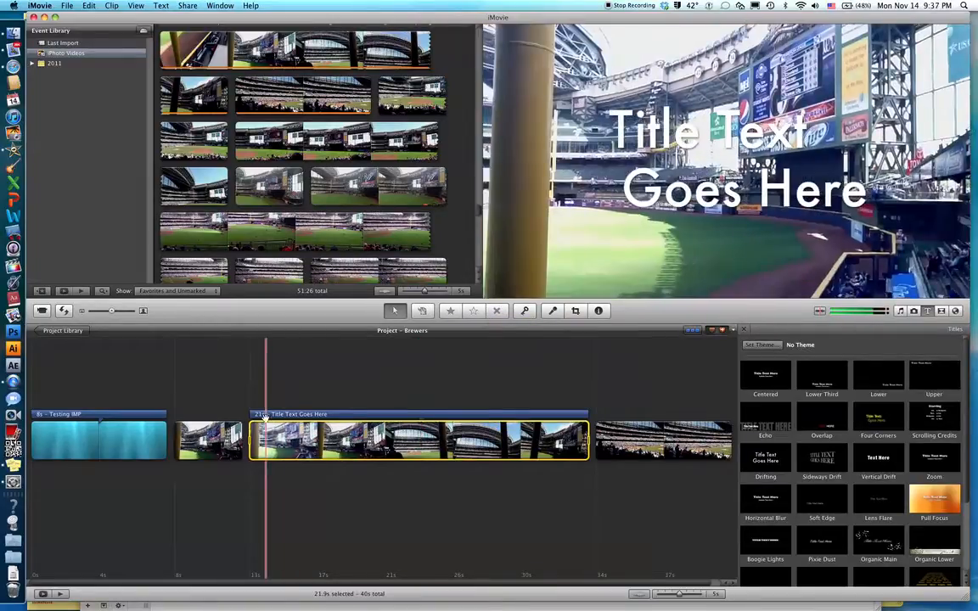
- Replace the Drifting title's placeholder lines with "Miller Park" and "2011"
click(273, 414)
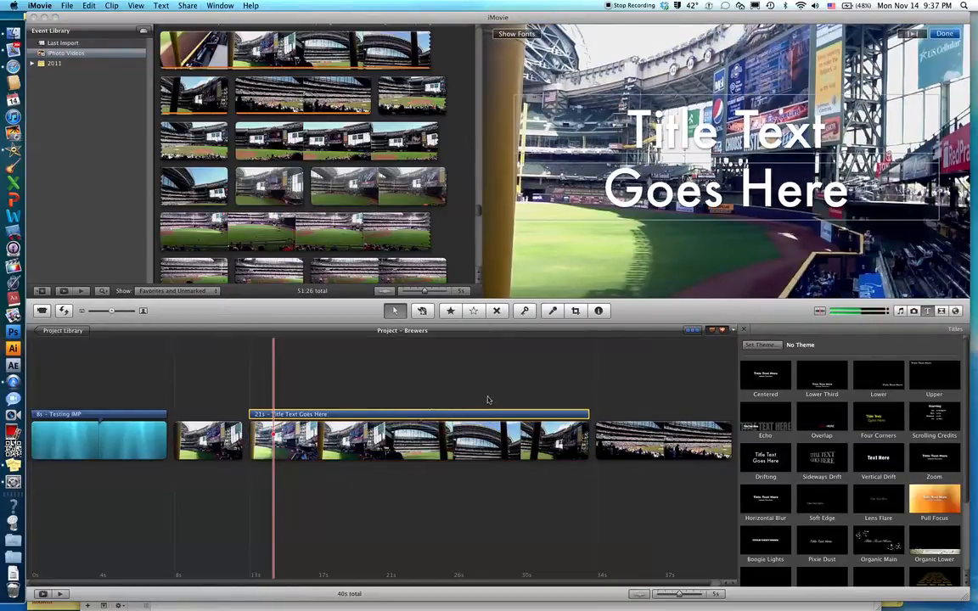
triple_click(771, 142)
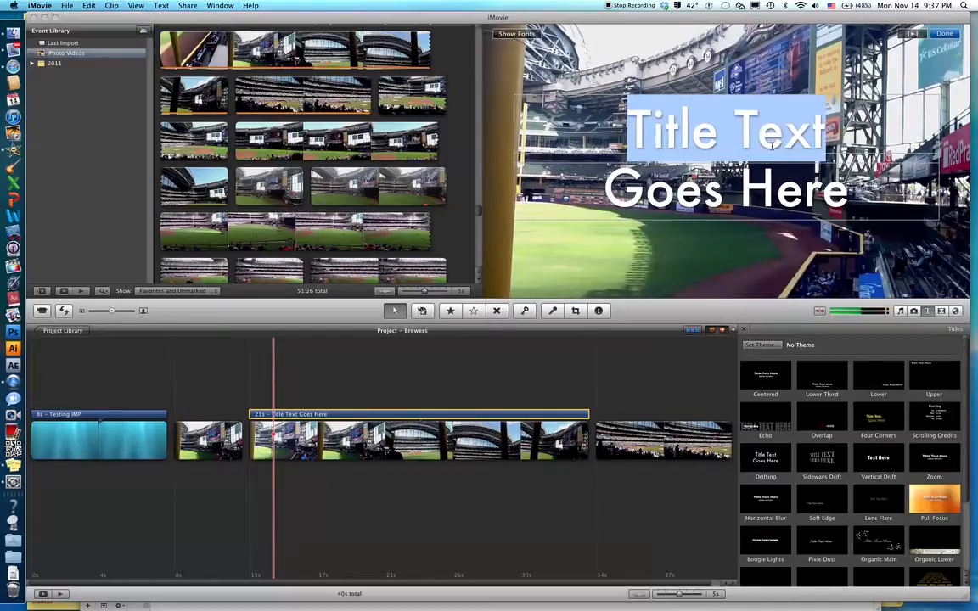
text(Miller)
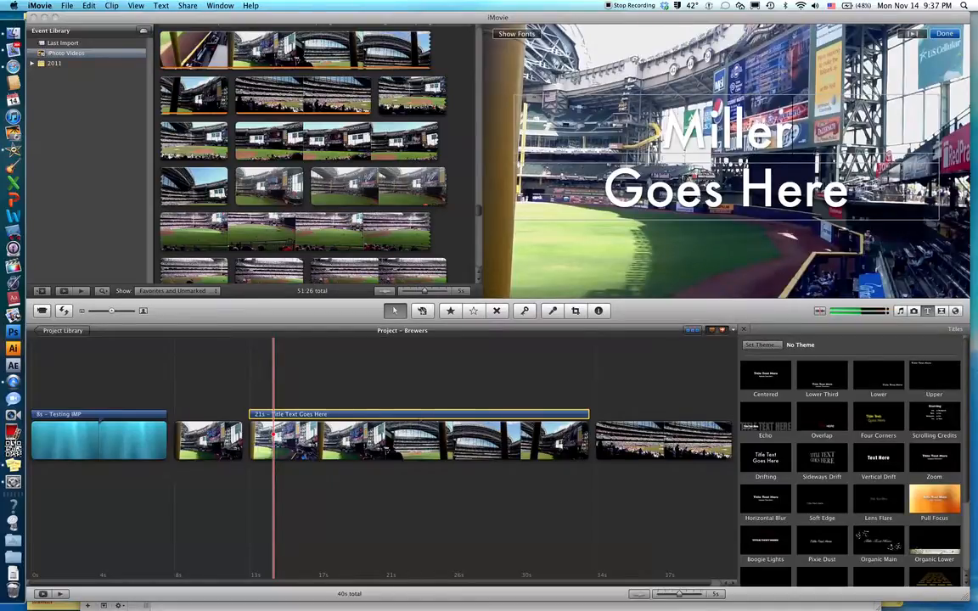
text( Pa)
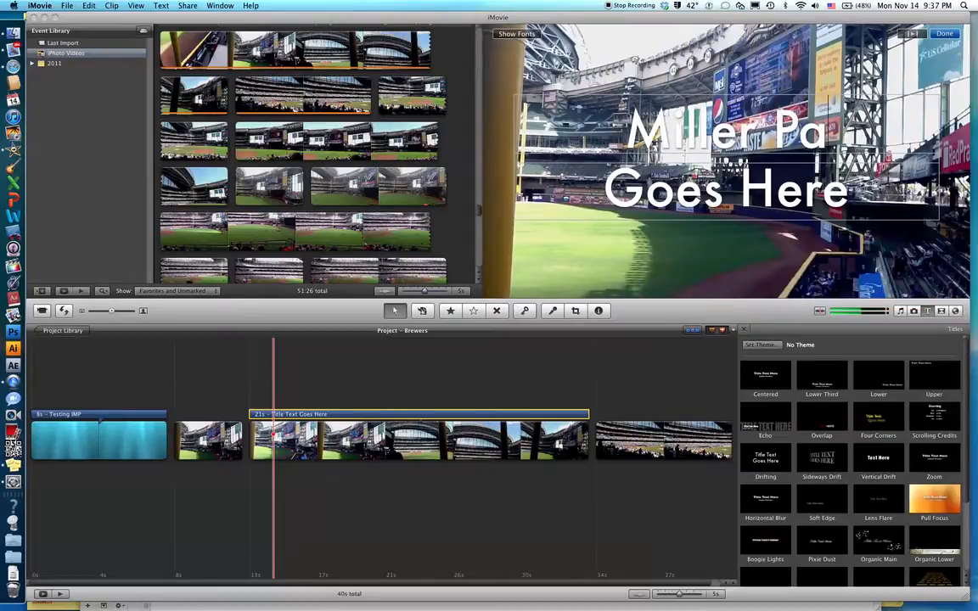
text(rk)
triple_click(726, 189)
text(202)
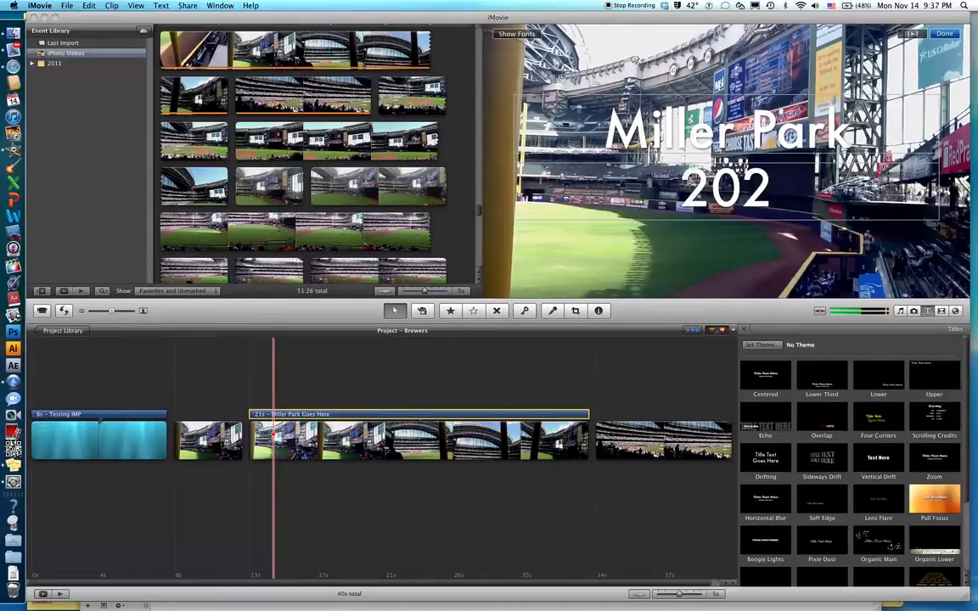
key(BackSpace)
text(11)
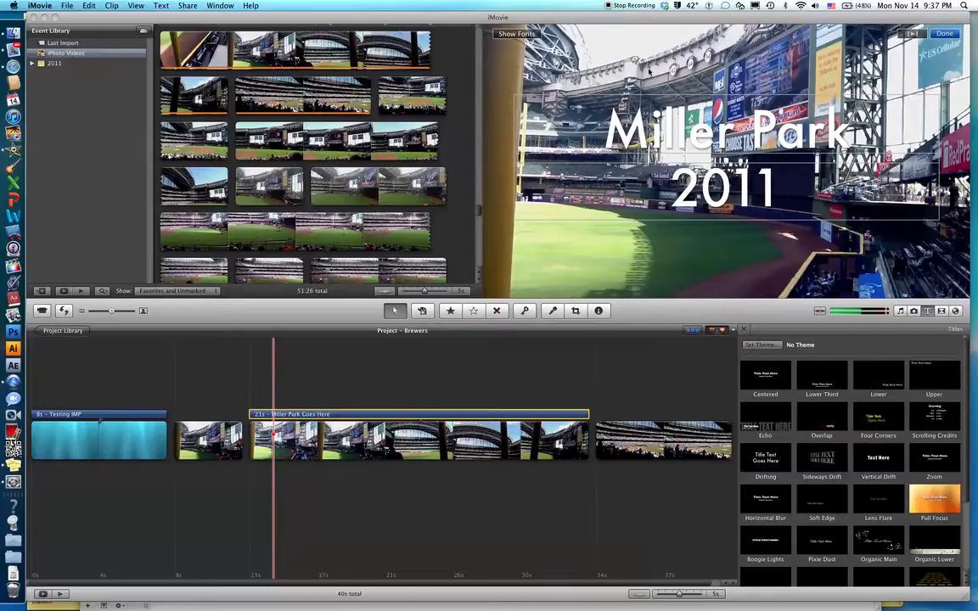
- Format the Miller Park 2011 title in Chalkboard, red, size 5, and finish editing the title
click(530, 35)
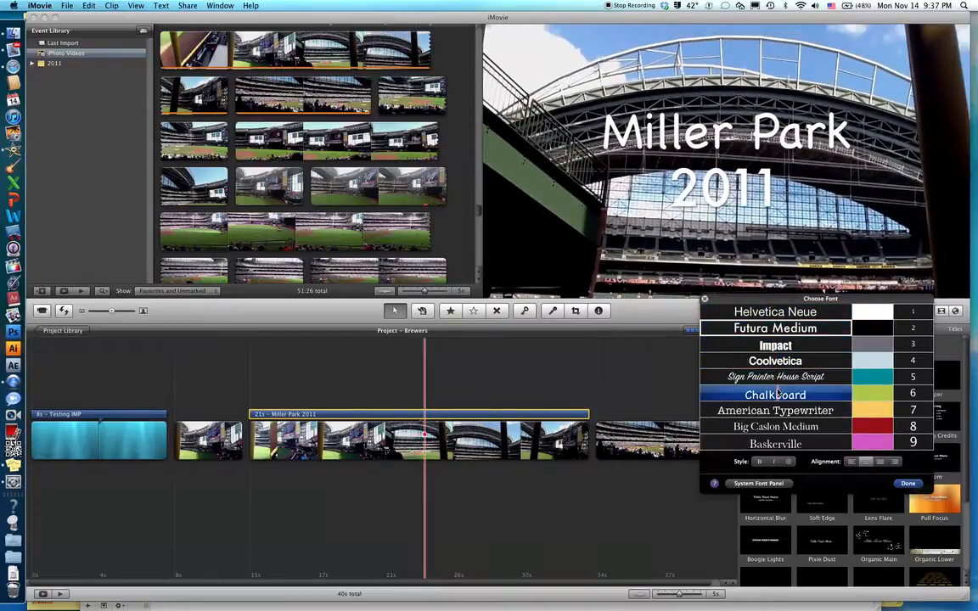
click(775, 394)
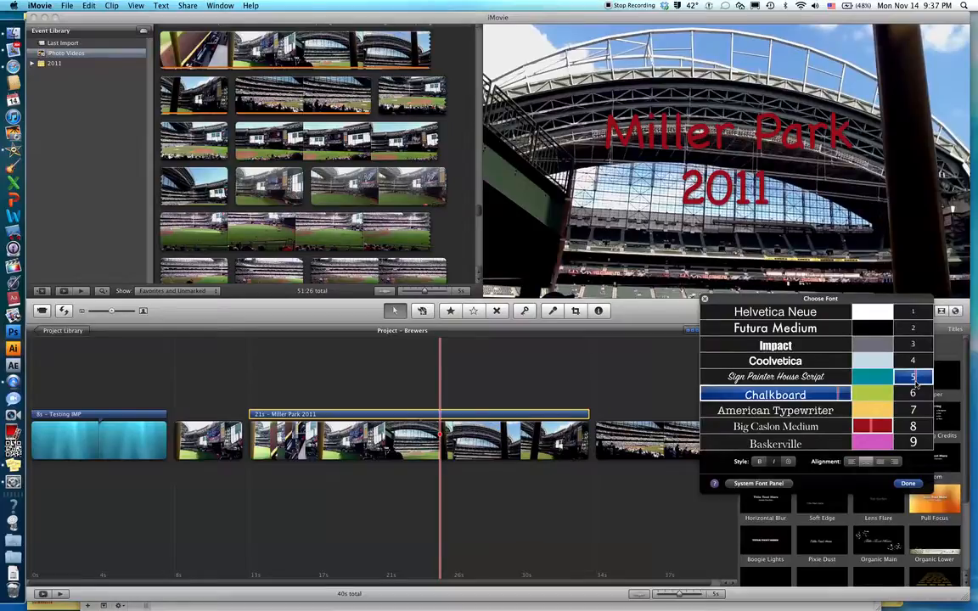
click(914, 380)
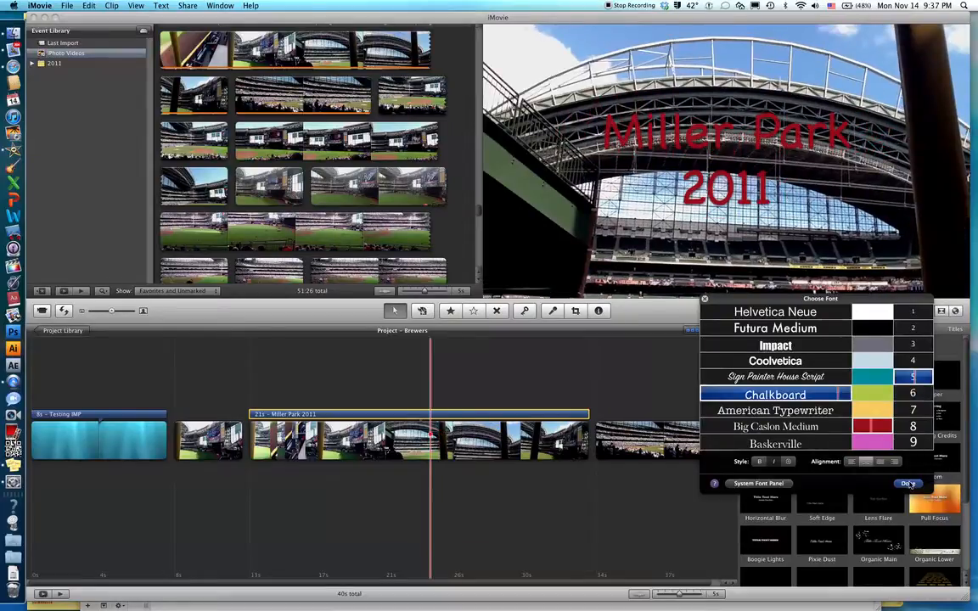
click(908, 483)
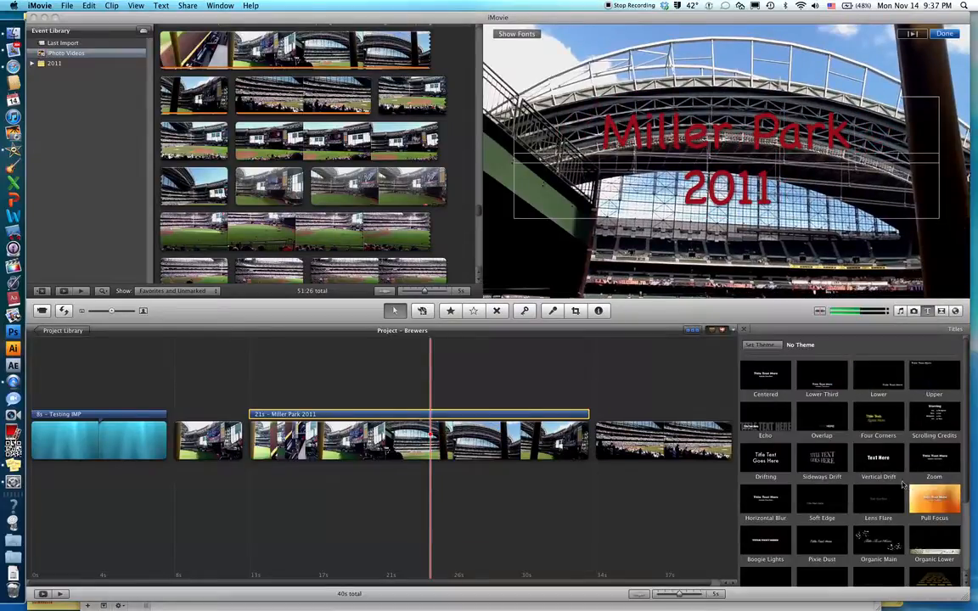
click(944, 34)
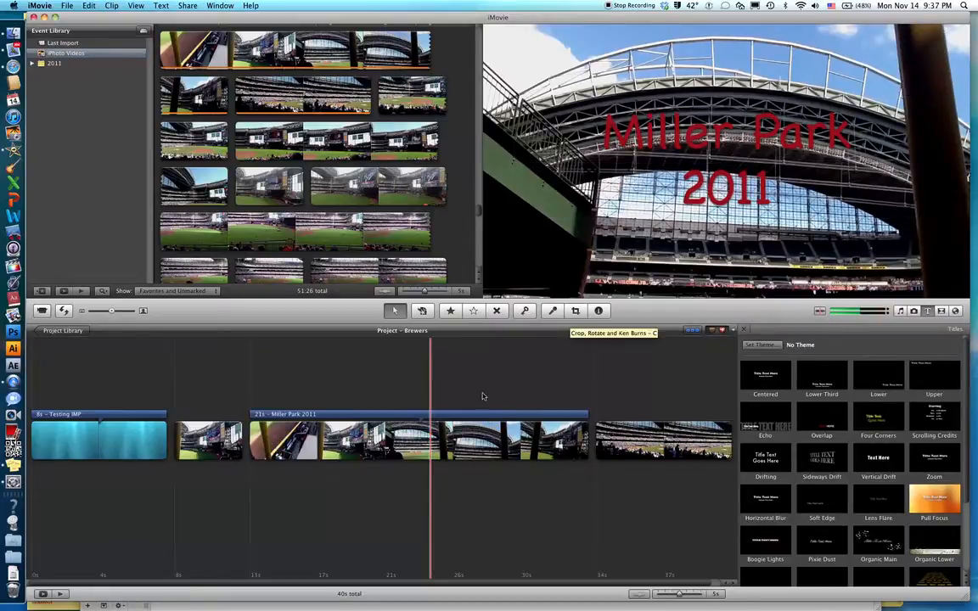
- Shorten the Miller Park 2011 title's duration to 10 seconds
click(433, 415)
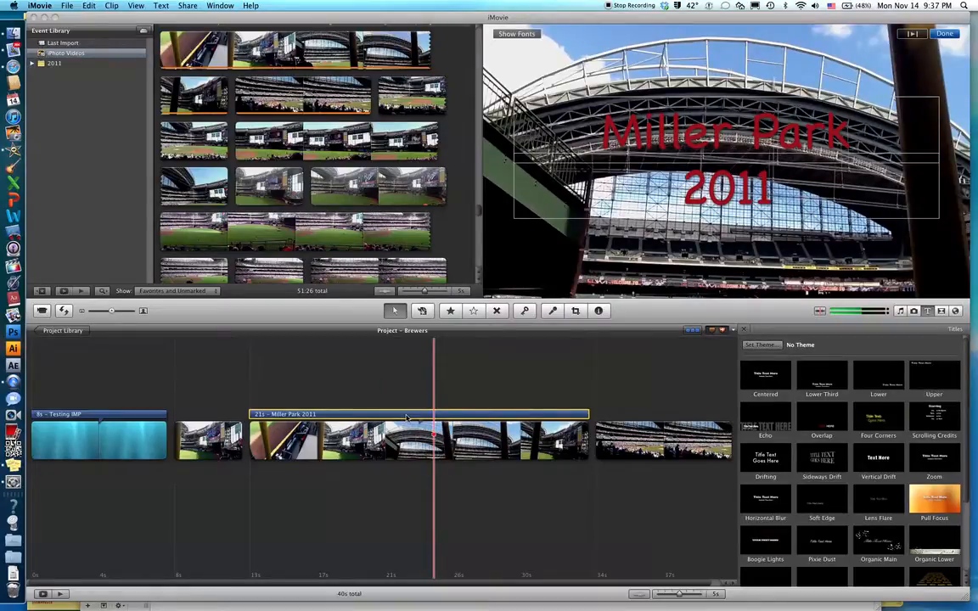
double_click(406, 416)
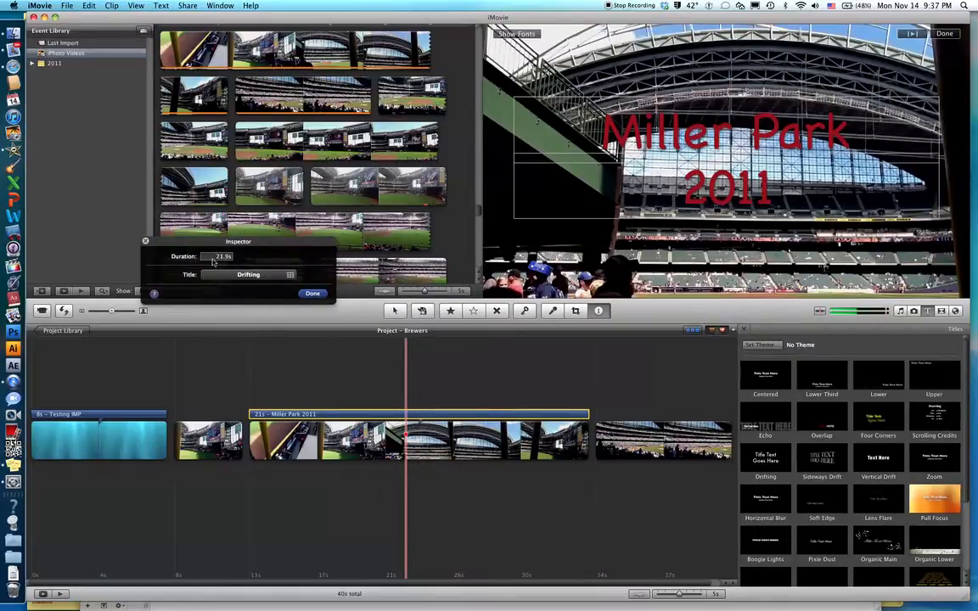
drag(212, 258, 239, 259)
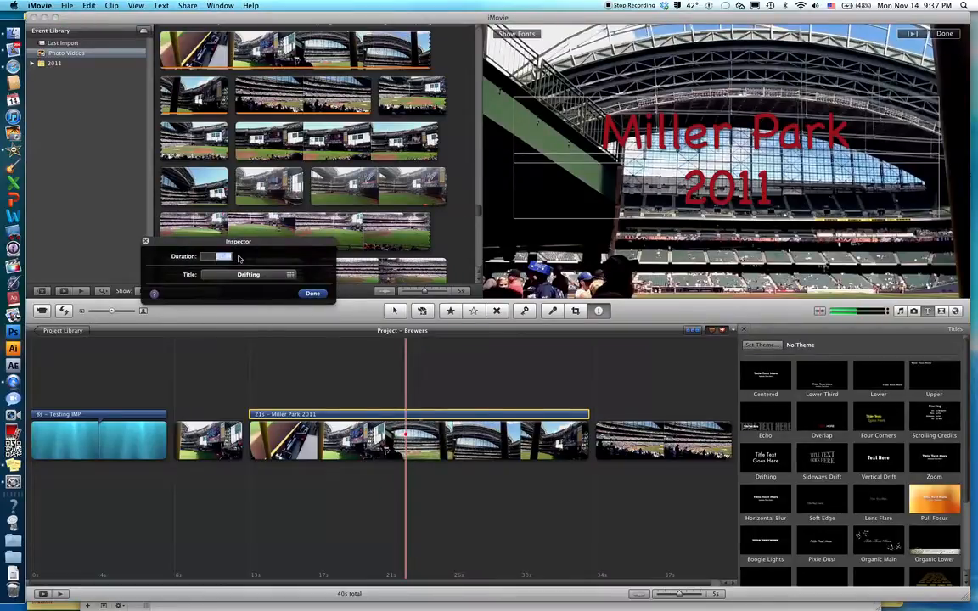
text(1)
click(313, 294)
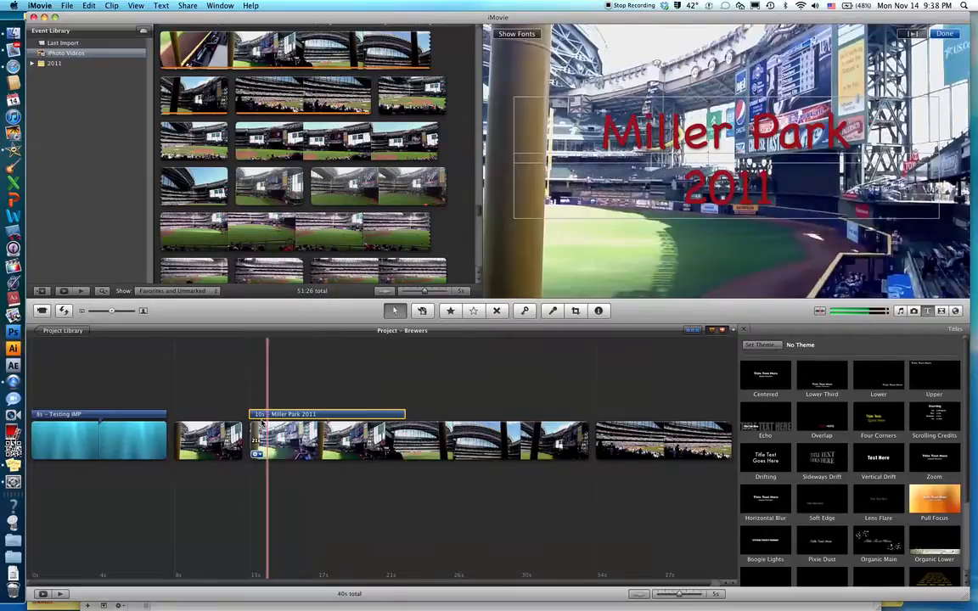